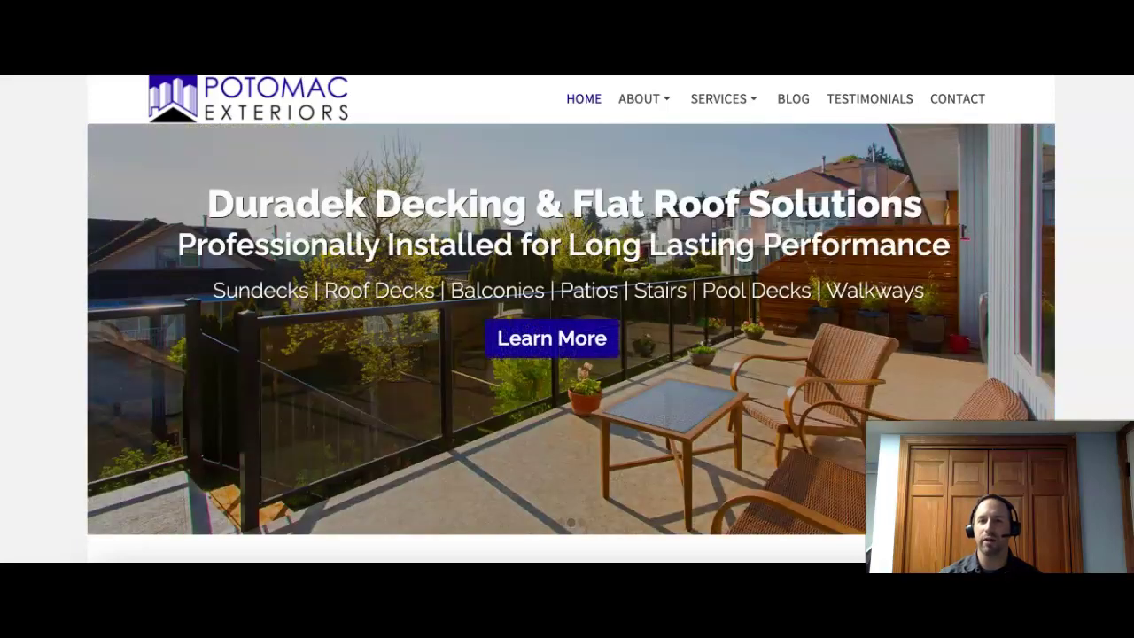
# - Scroll the Potomac Exteriors homepage from the hero slides down to the customer testimonial
pyautogui.scroll(-2, 571, 343)
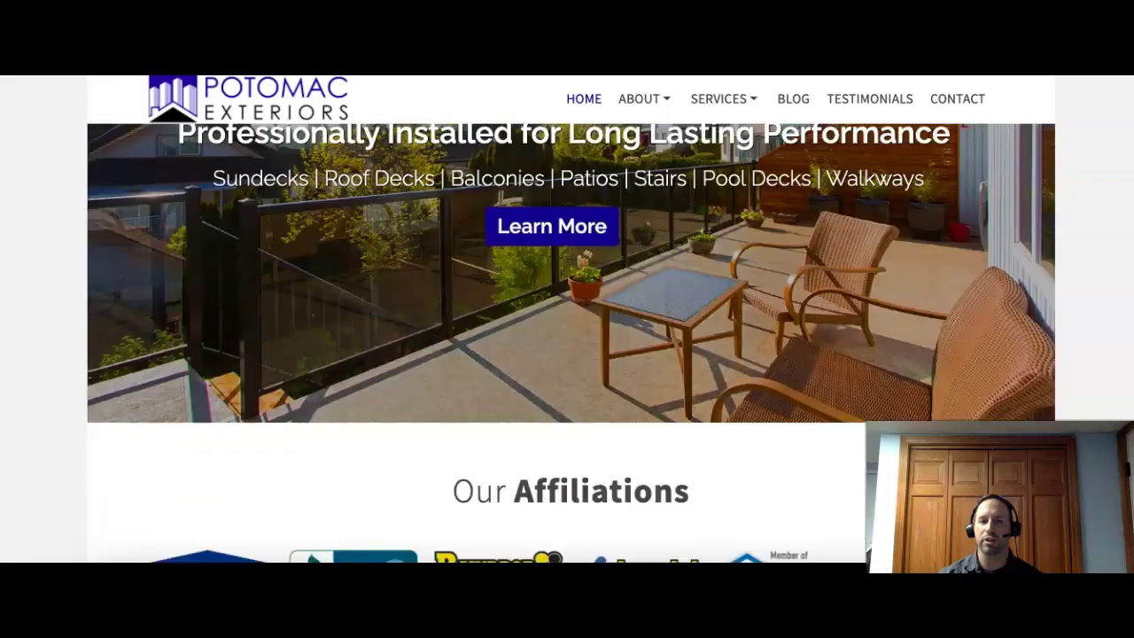
pyautogui.scroll(1, 571, 343)
pyautogui.scroll(2, 572, 343)
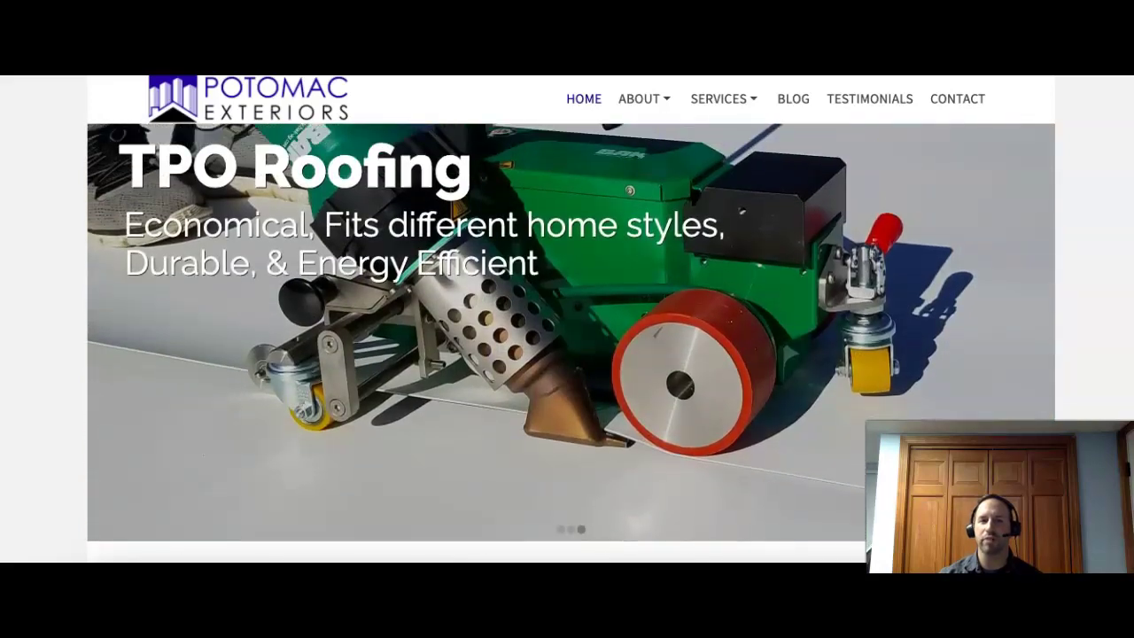
pyautogui.scroll(1, 571, 343)
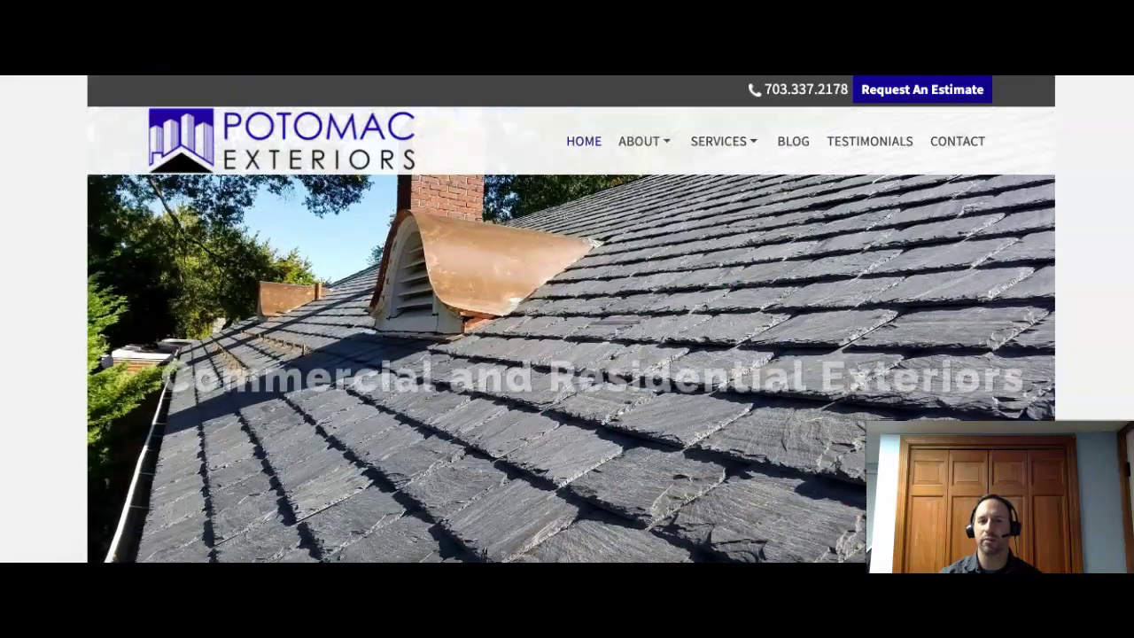
pyautogui.scroll(-5, 571, 343)
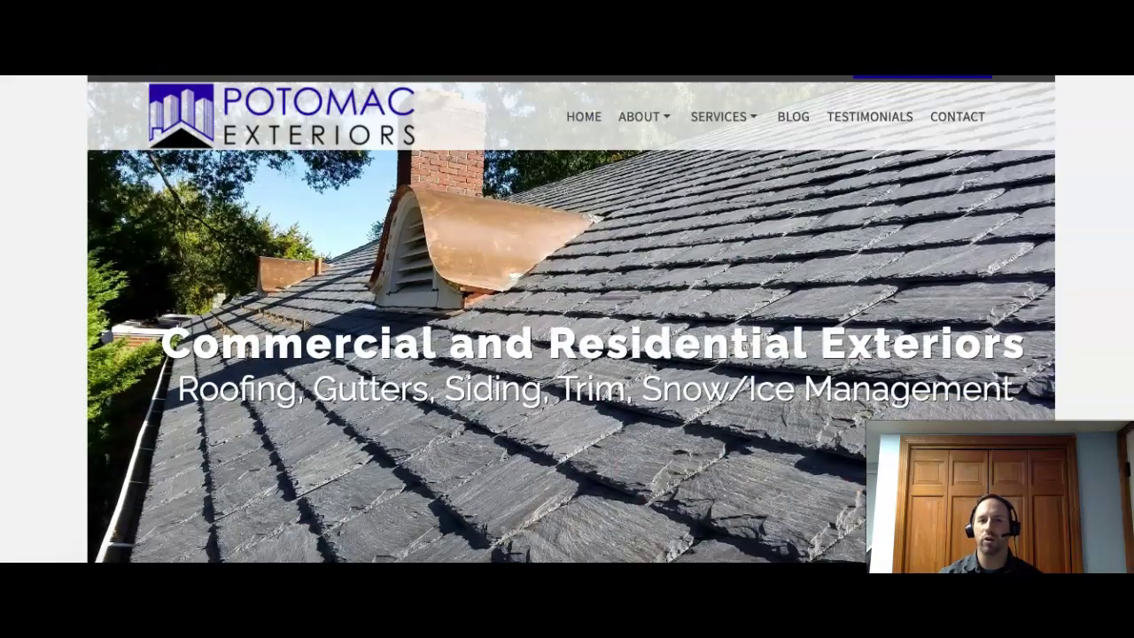
pyautogui.scroll(-6, 571, 342)
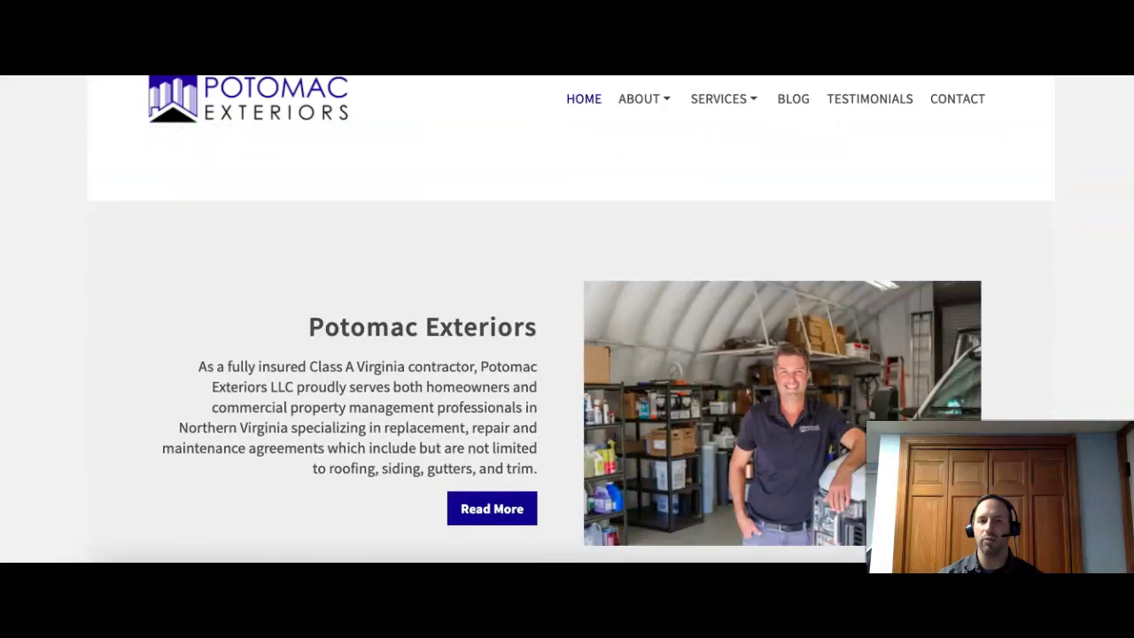
pyautogui.scroll(-1, 571, 343)
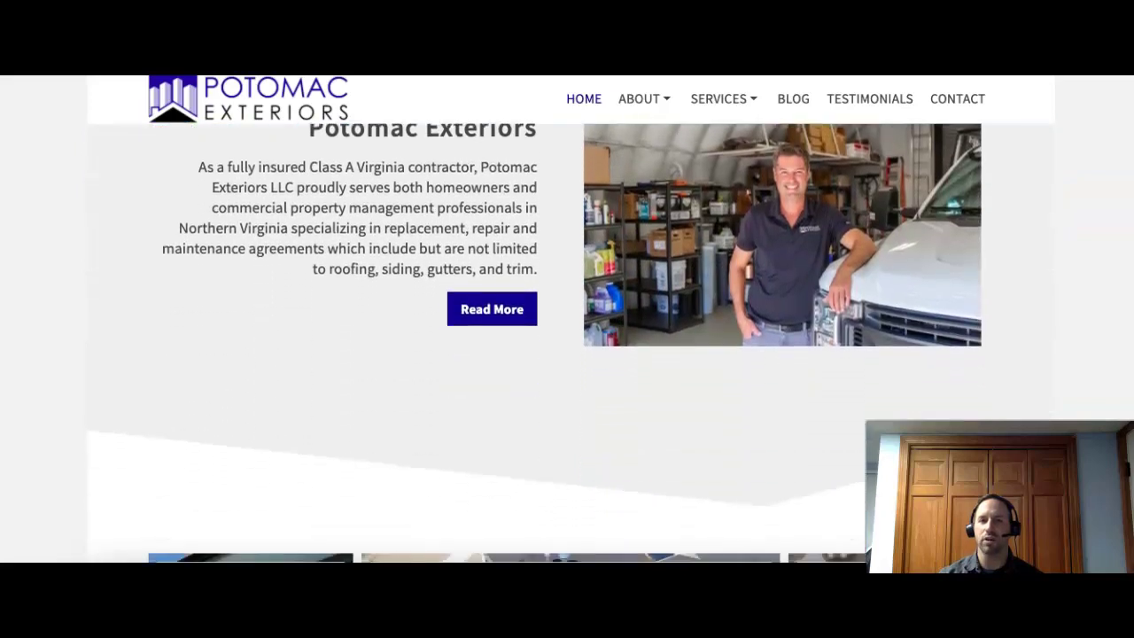
pyautogui.scroll(-5, 572, 343)
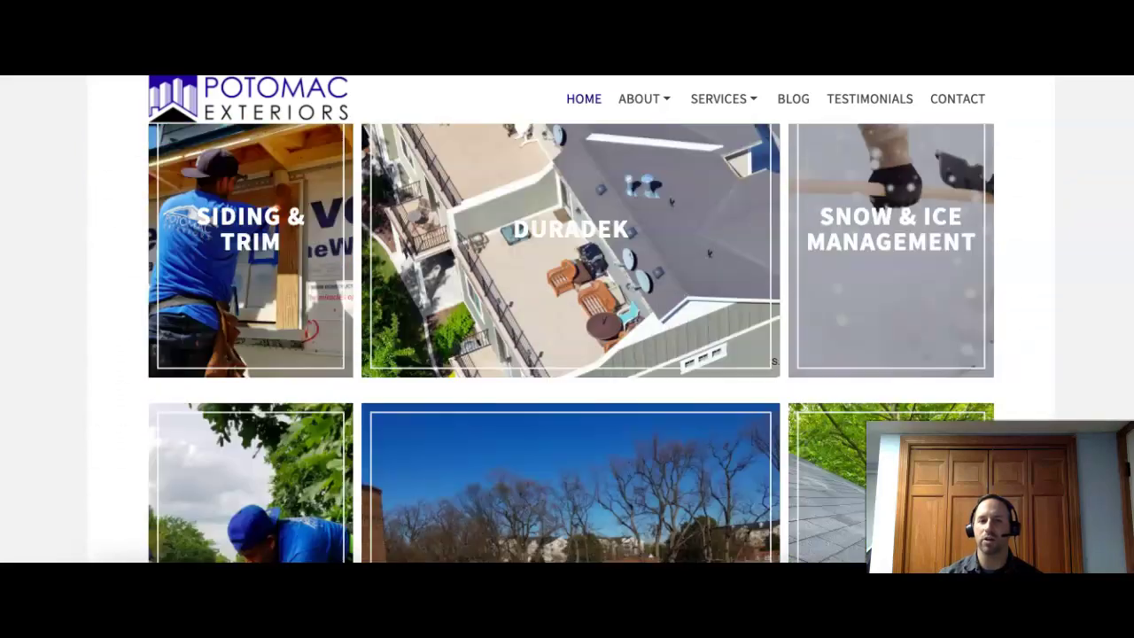
pyautogui.scroll(-6, 572, 343)
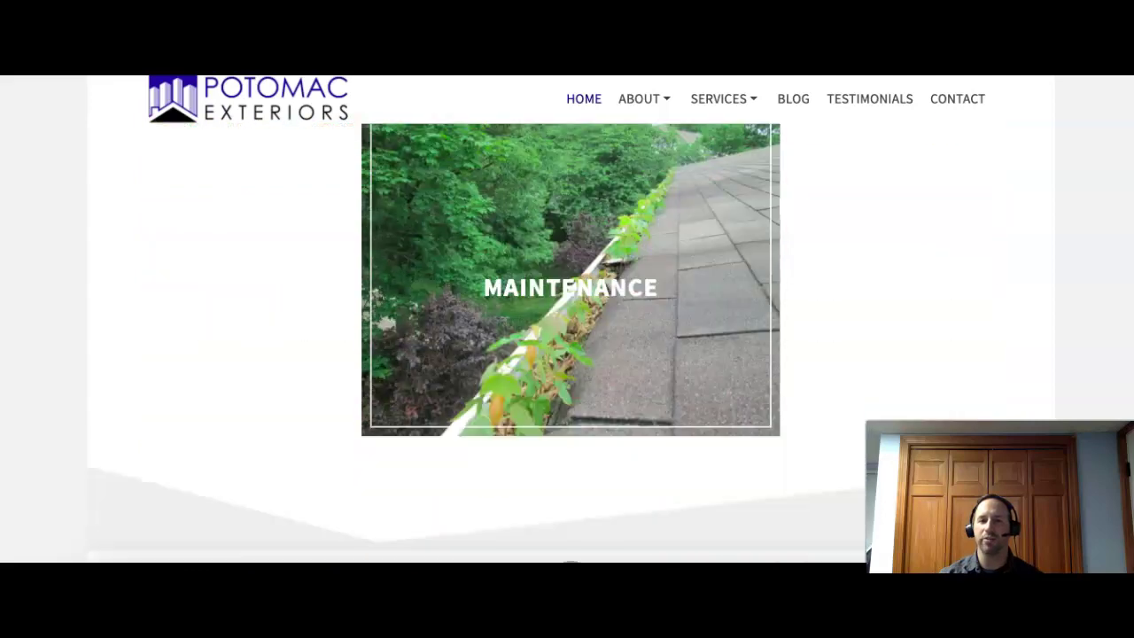
pyautogui.scroll(-4, 572, 343)
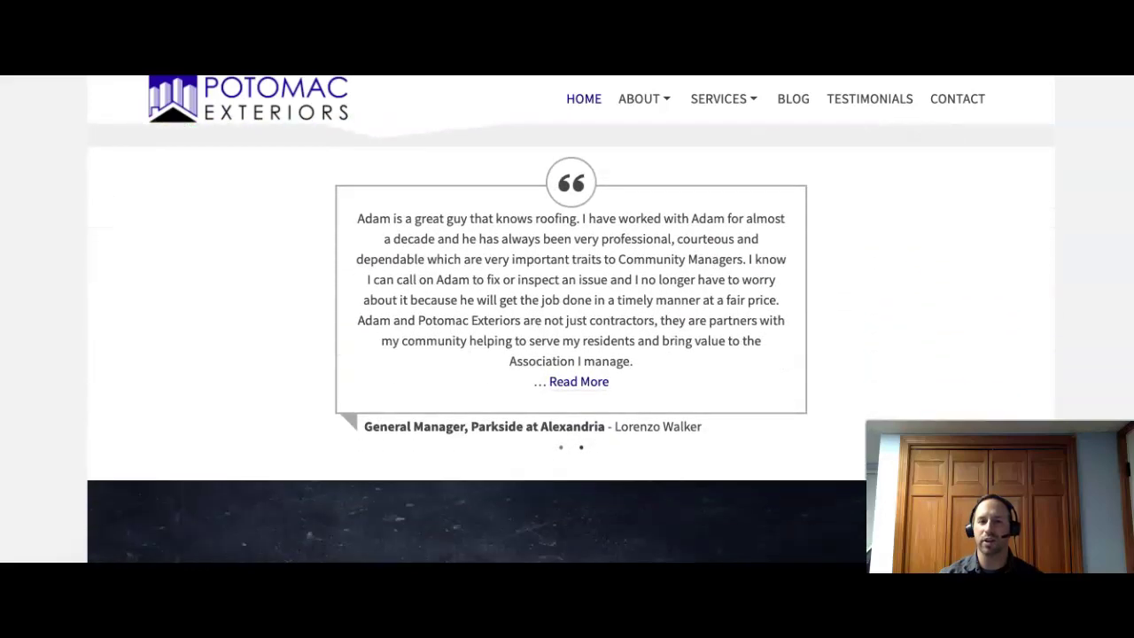
pyautogui.scroll(15, 571, 343)
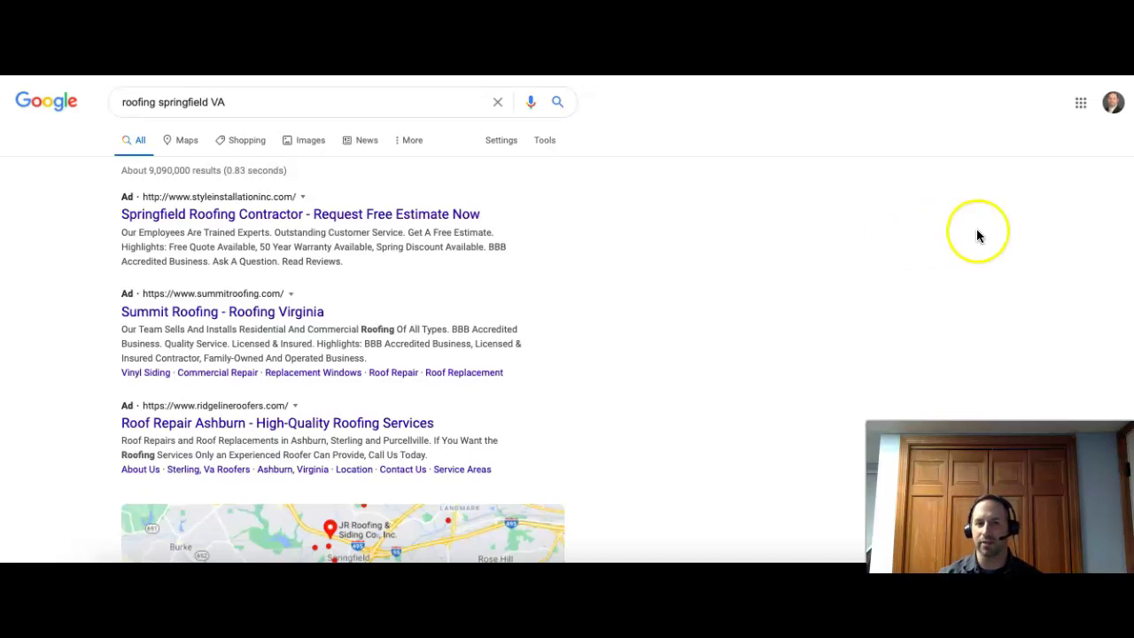
# - Scroll past the ads to the local map pack of Springfield roofing contractors
pyautogui.scroll(-5, 570, 319)
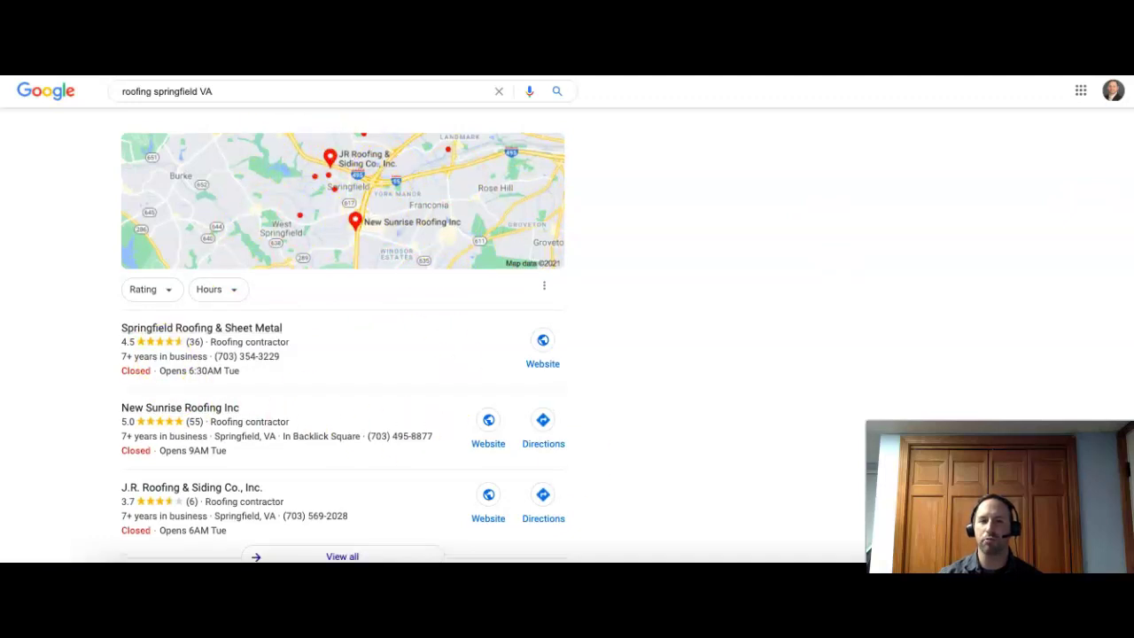
pyautogui.scroll(-1, 343, 343)
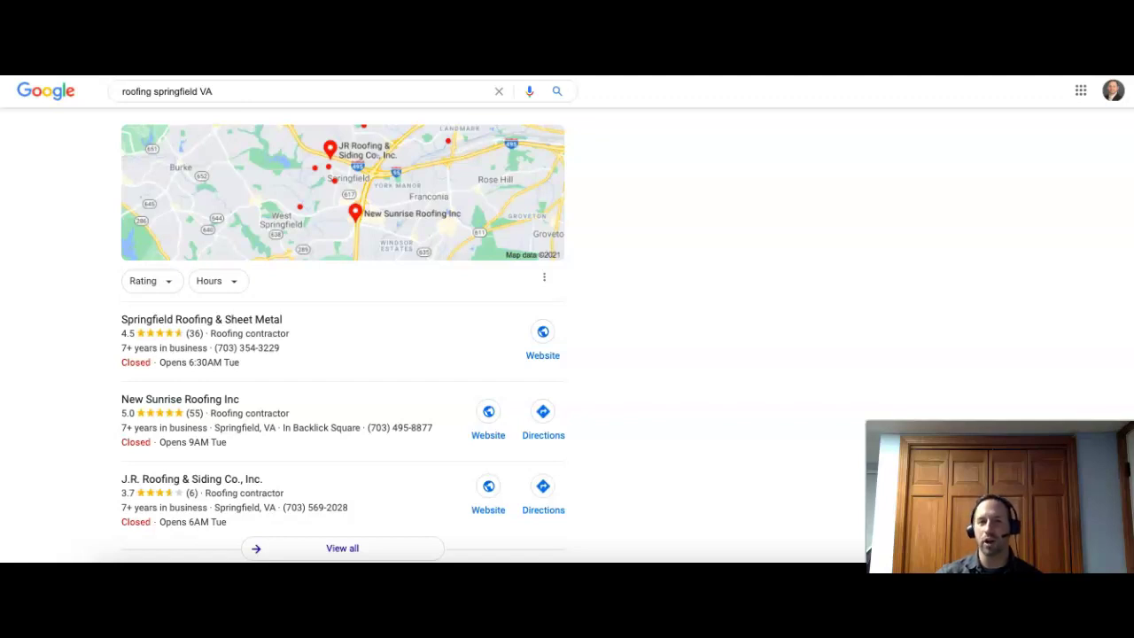
# - Scroll down to Davis Roofing's organic result, then back to the top of the results
pyautogui.scroll(-5, 343, 336)
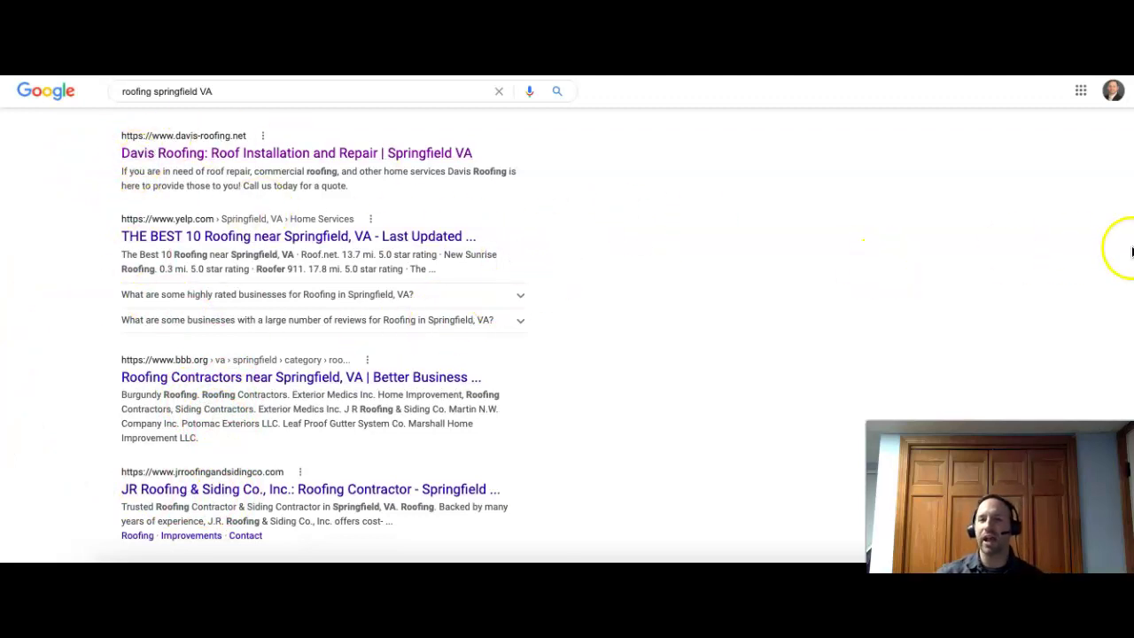
pyautogui.scroll(12, 343, 337)
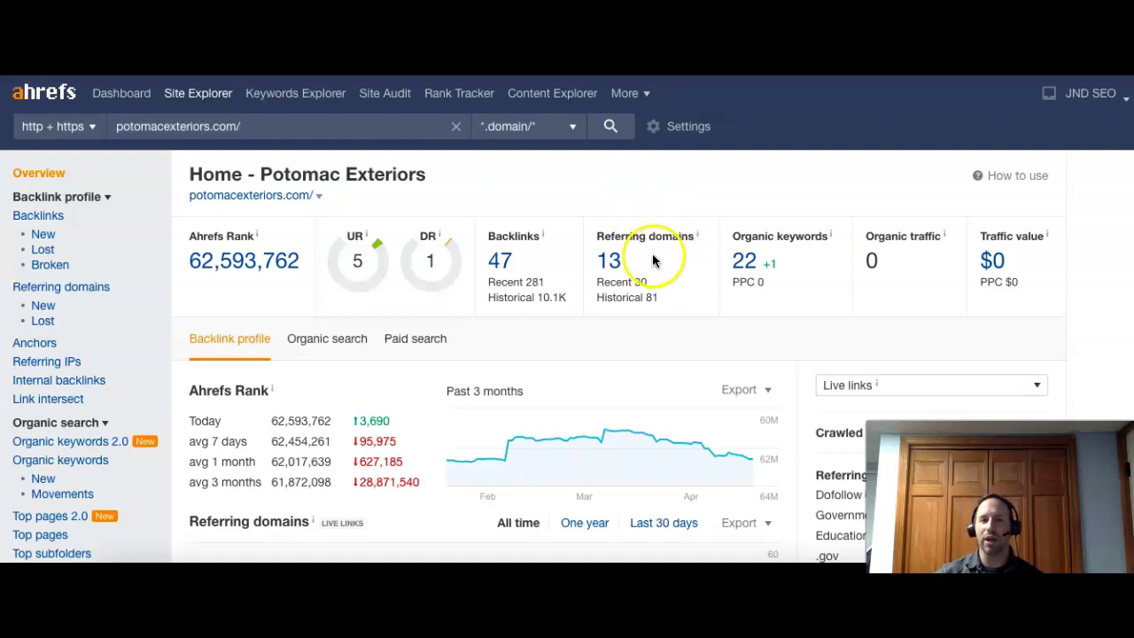
# - Highlight potomacexteriors.com's 13 referring domains, 47 backlinks, 22 organic keywords and 0 traffic, then open its keywords
pyautogui.moveTo(647, 258); pyautogui.dragTo(571, 251)
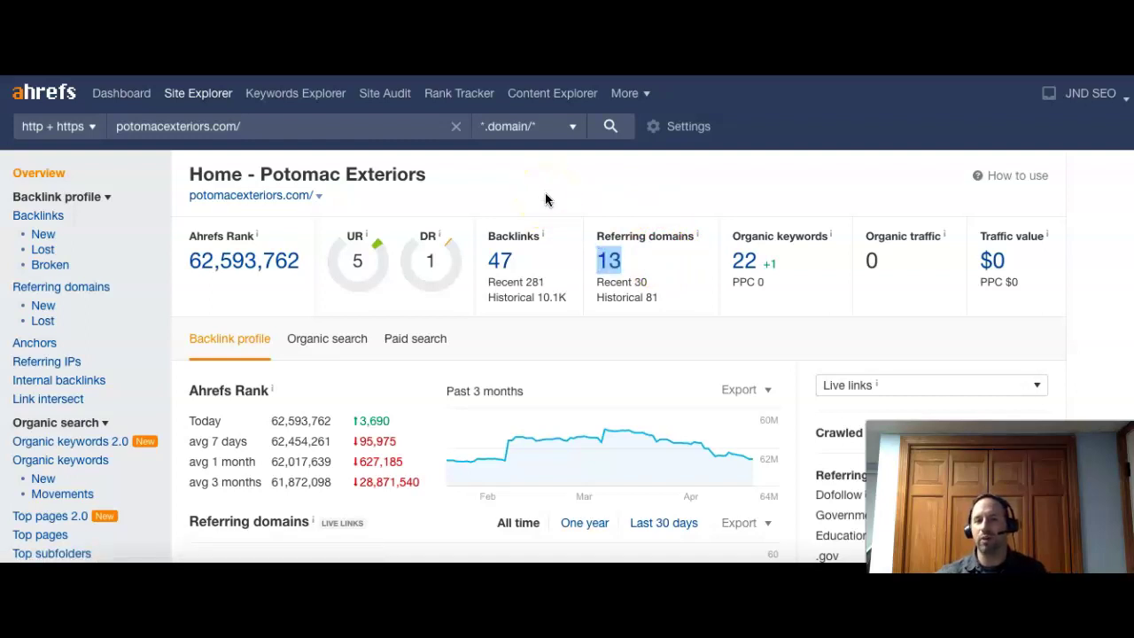
pyautogui.moveTo(542, 252); pyautogui.dragTo(484, 258)
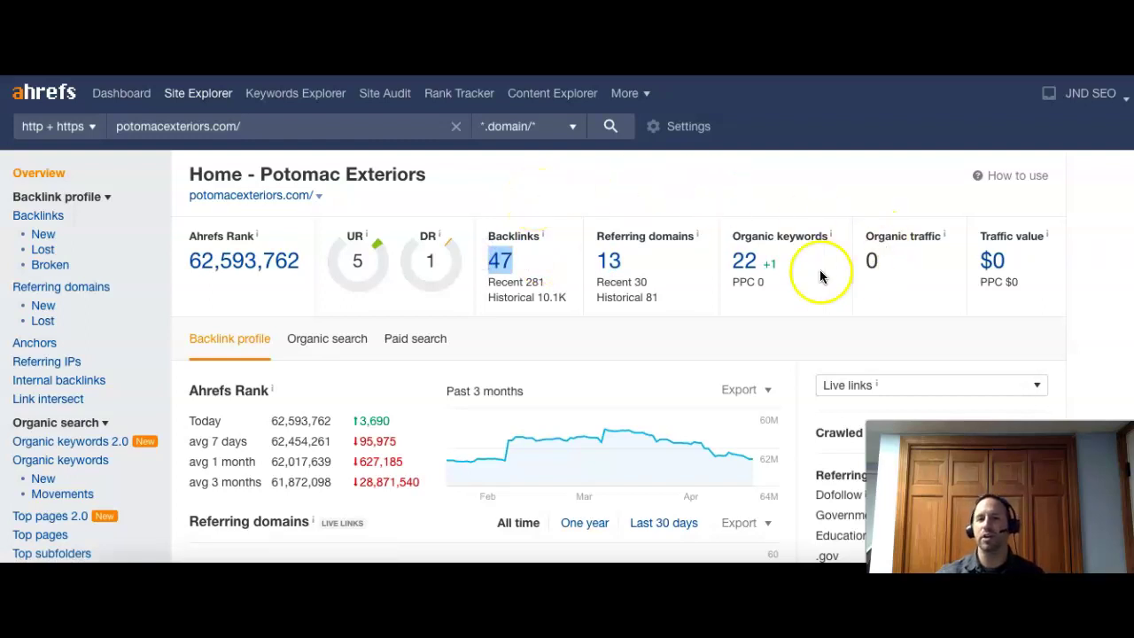
pyautogui.moveTo(740, 256); pyautogui.dragTo(759, 260)
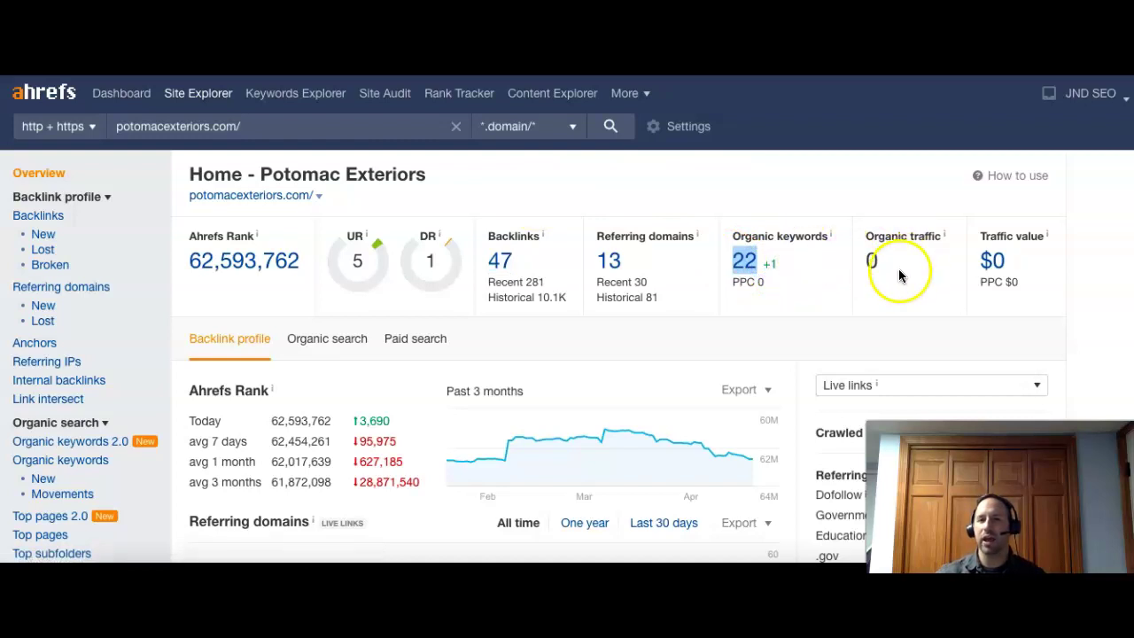
pyautogui.moveTo(899, 276); pyautogui.dragTo(858, 235)
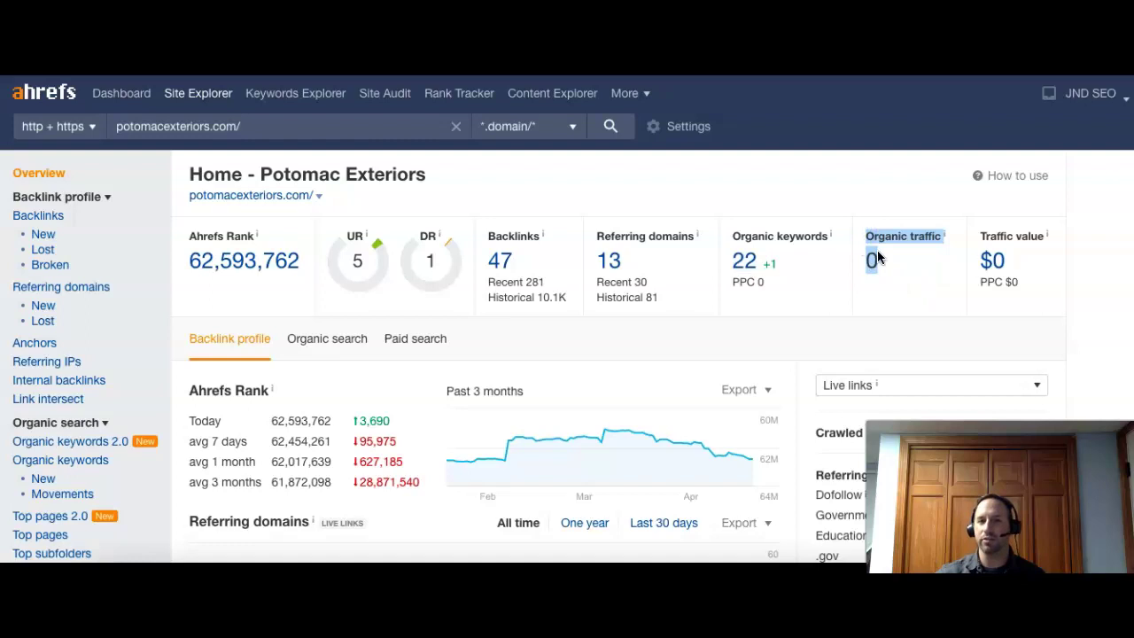
pyautogui.click(742, 260)
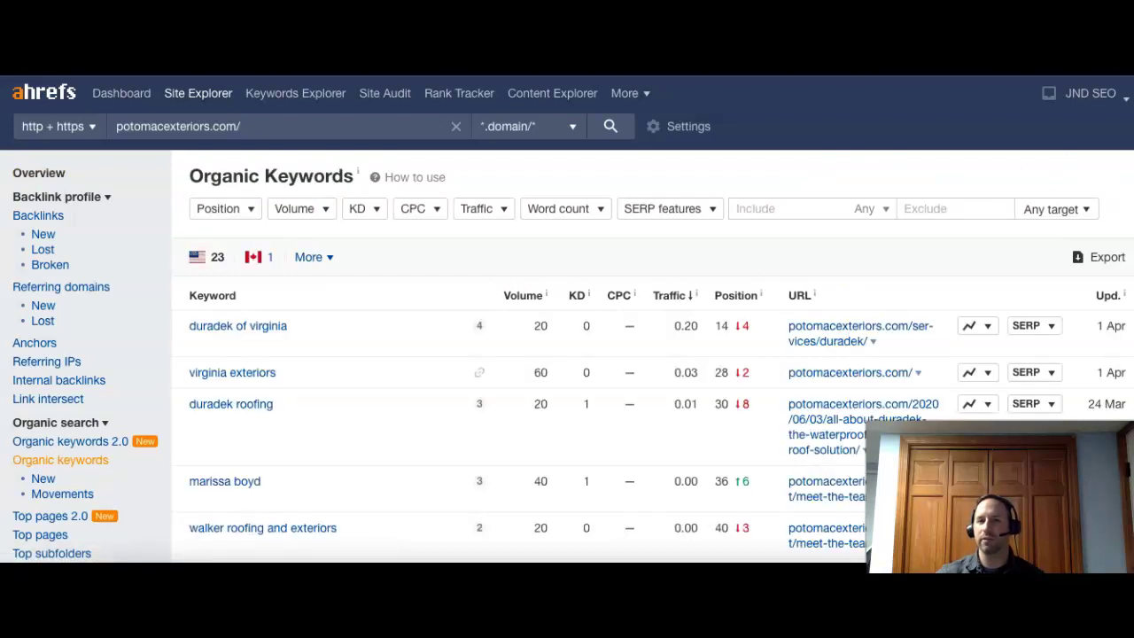
# - Point out 'duradek of virginia' with search volume 20 ranking at position 14
pyautogui.scroll(-3, 1060, 185)
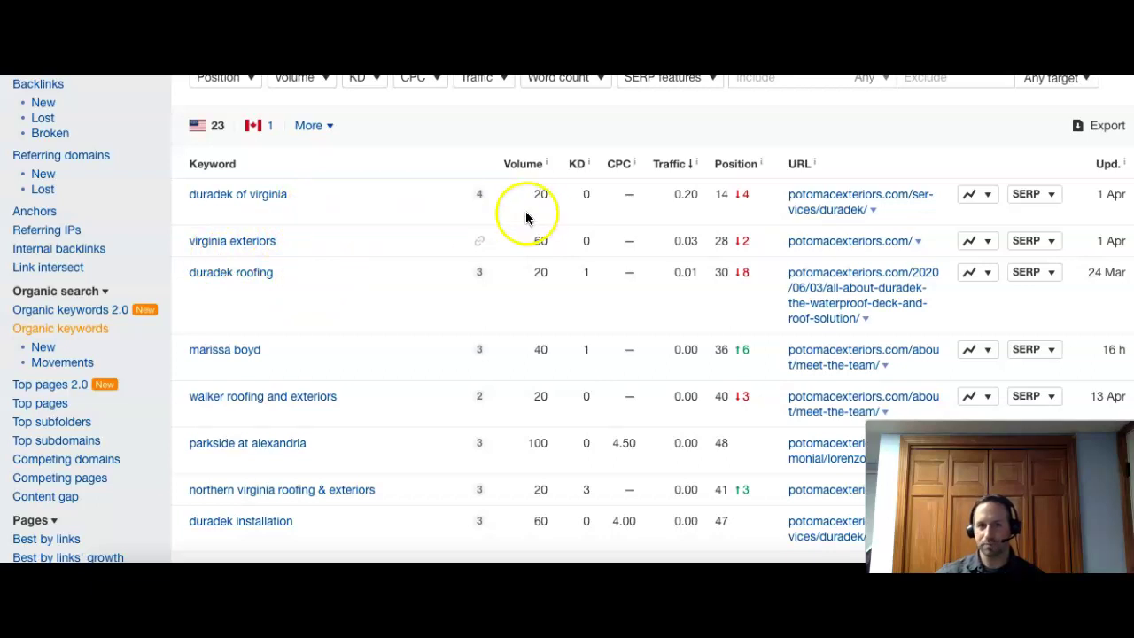
pyautogui.click(554, 201)
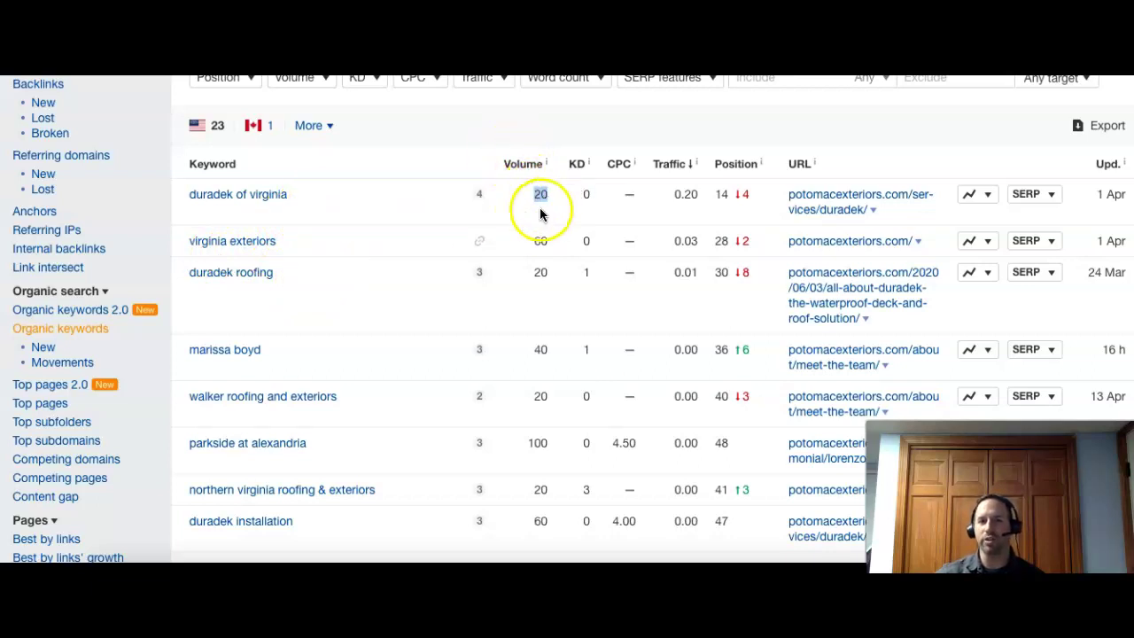
pyautogui.click(718, 196)
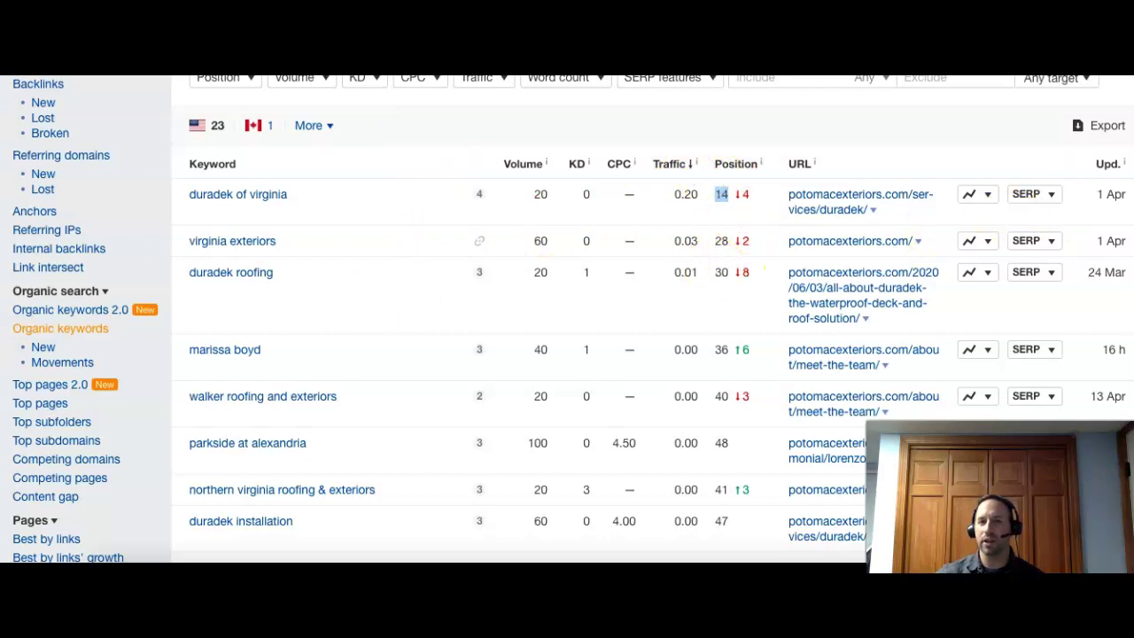
pyautogui.scroll(-1, 567, 319)
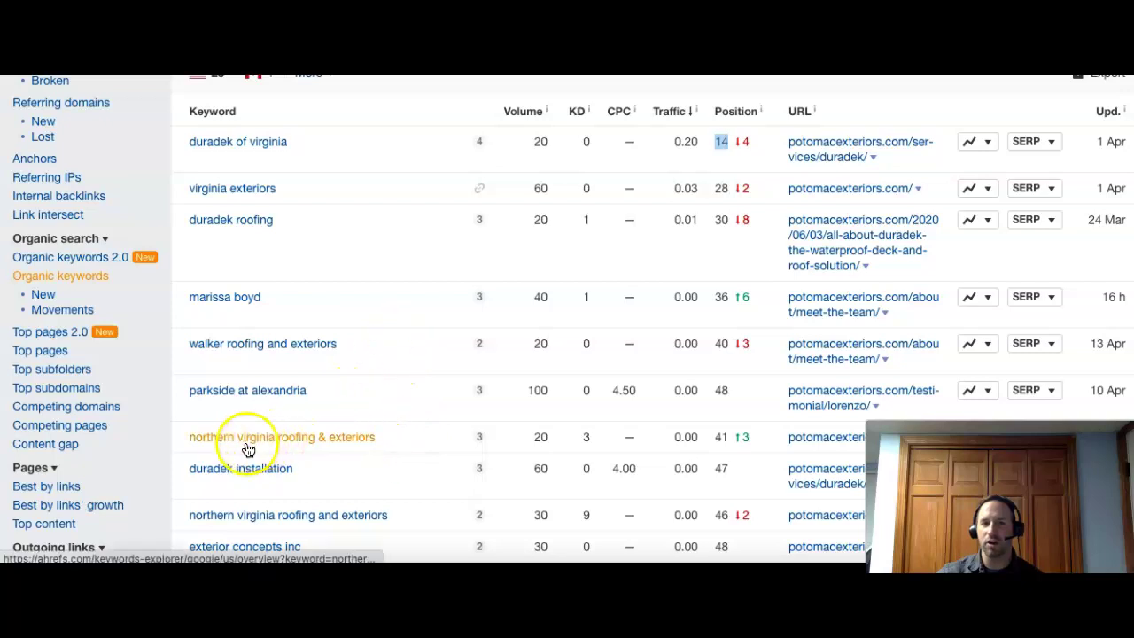
pyautogui.scroll(-4, 567, 319)
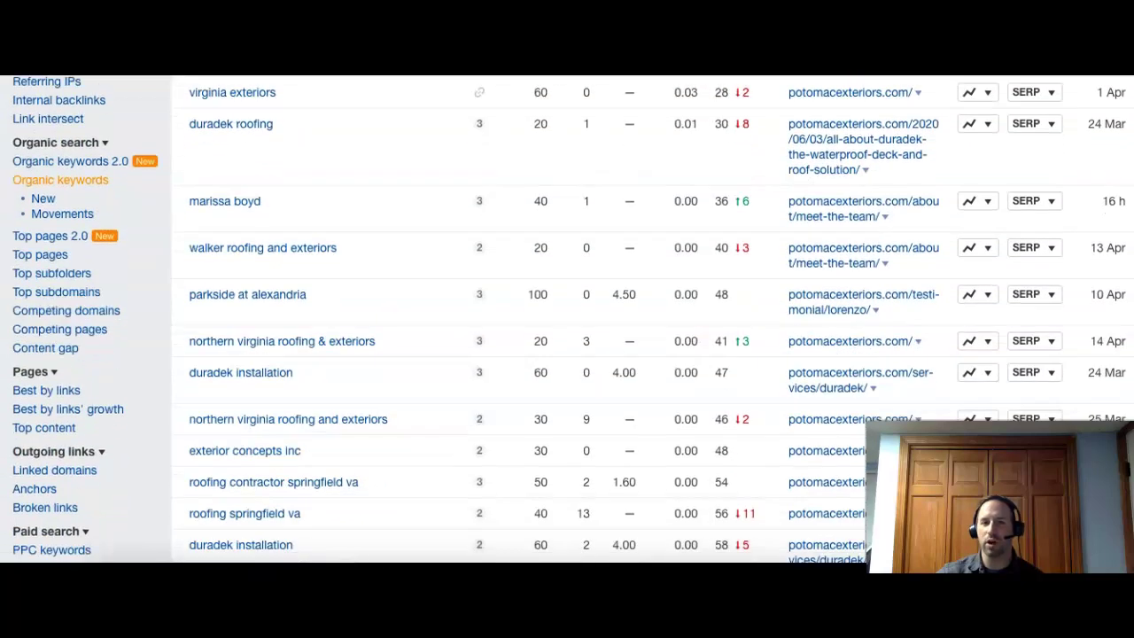
pyautogui.scroll(-3, 567, 319)
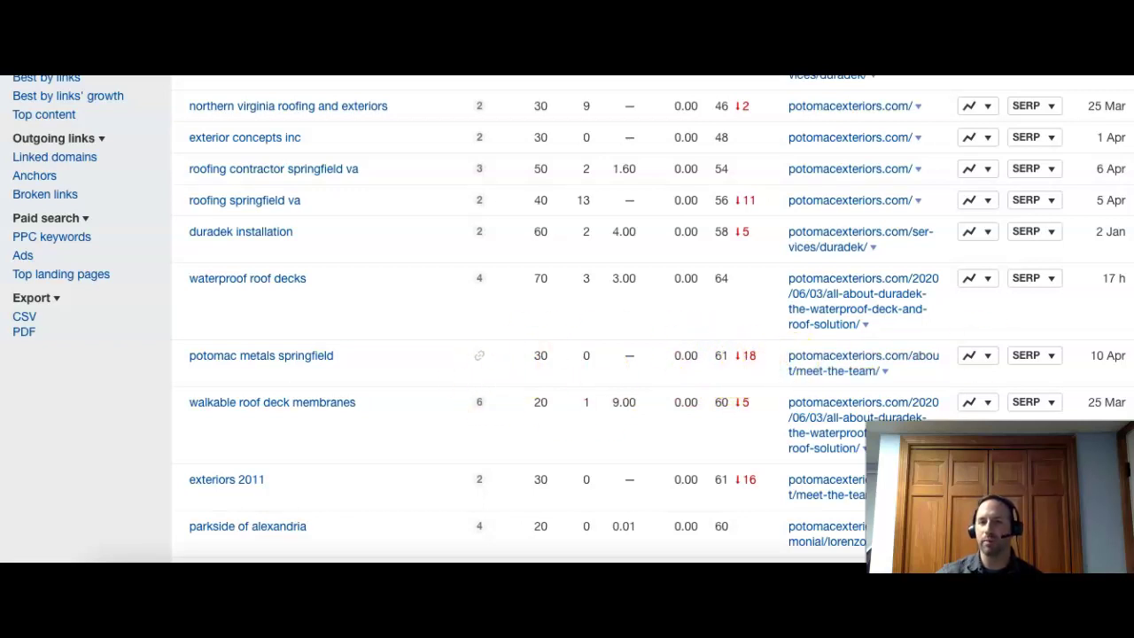
pyautogui.scroll(10, 165, 225)
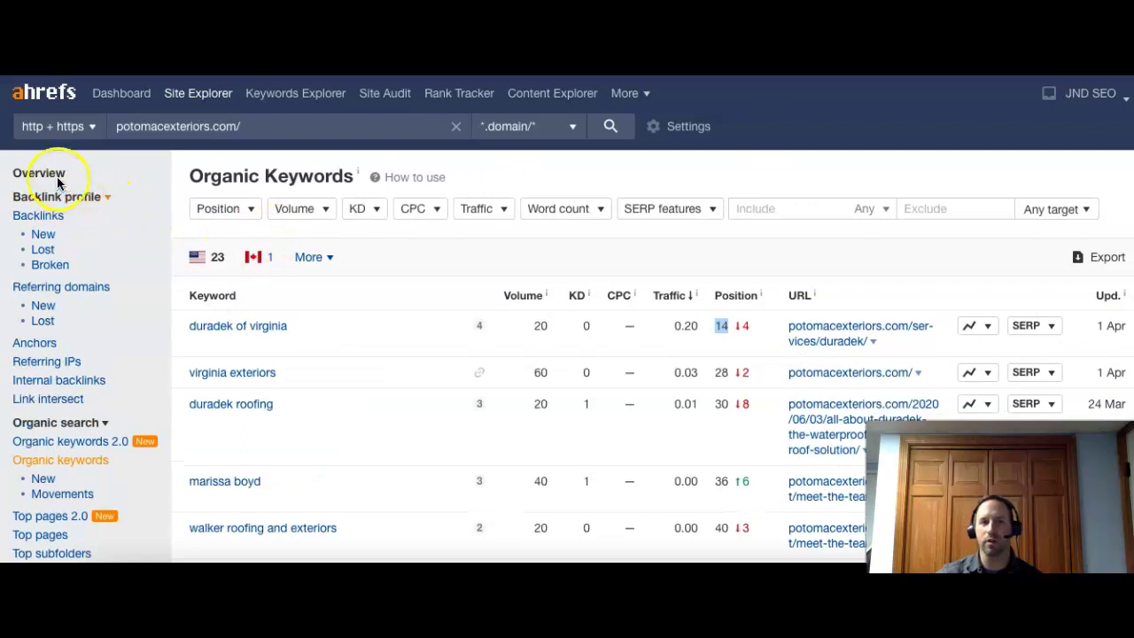
pyautogui.click(45, 173)
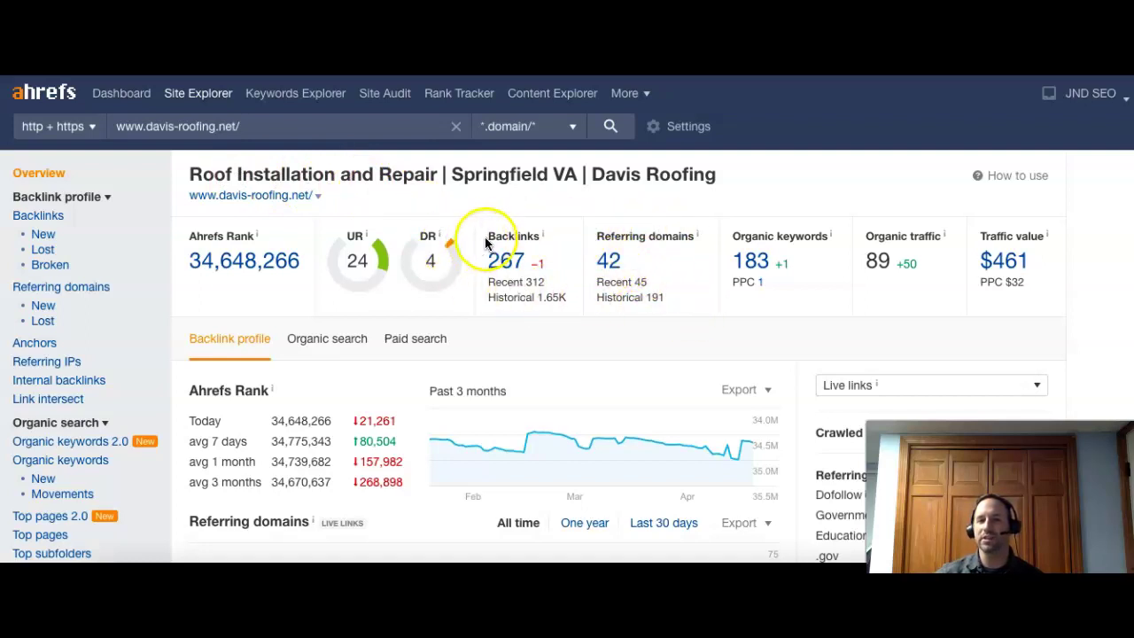
pyautogui.tripleClick(728, 260)
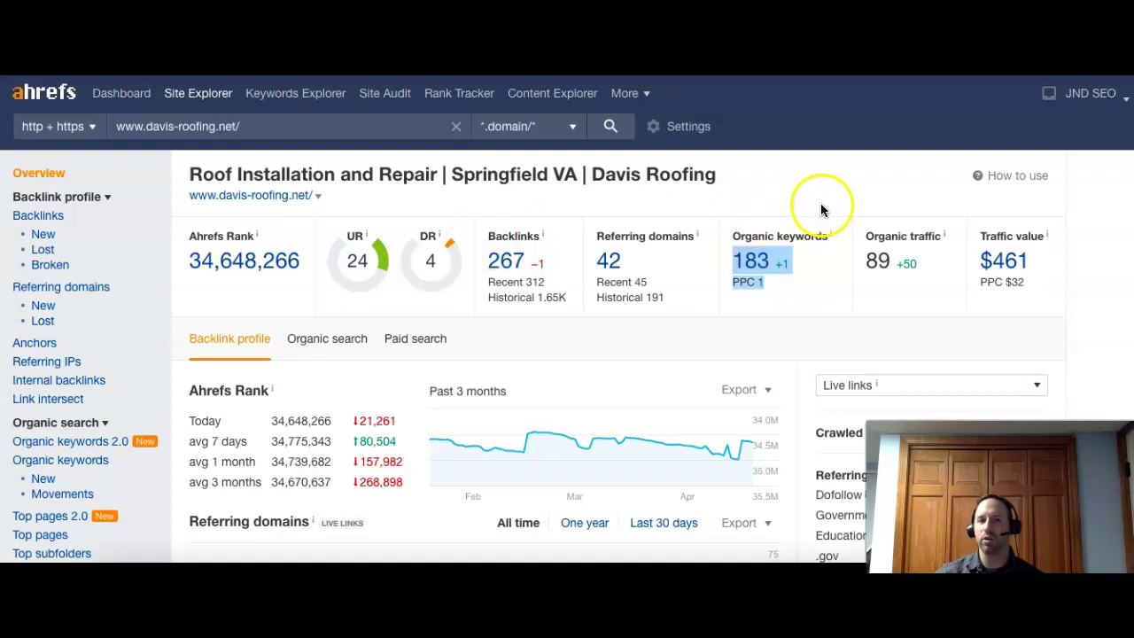
pyautogui.moveTo(901, 301); pyautogui.dragTo(864, 247)
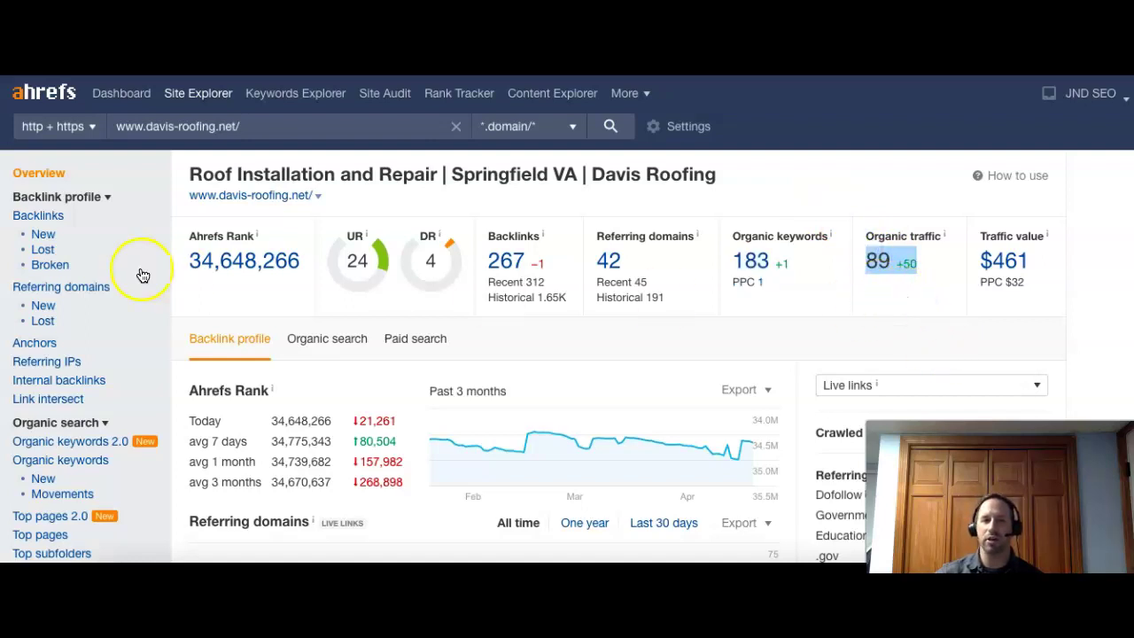
pyautogui.click(740, 259)
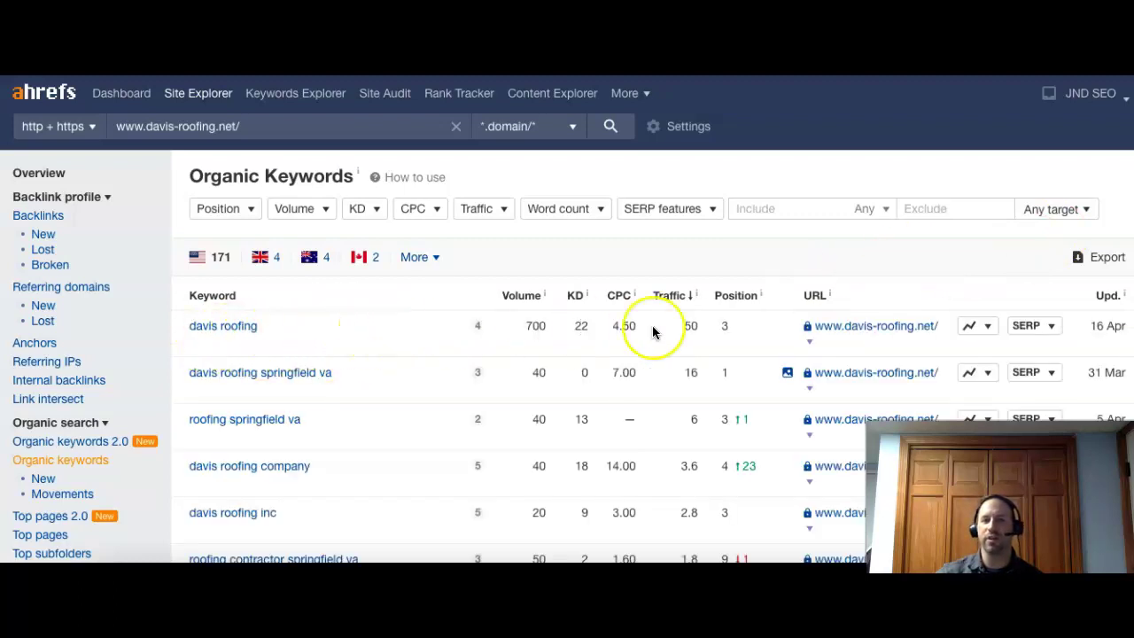
# - Highlight 'davis roofing' with 700 search volume at position 3
pyautogui.moveTo(525, 329); pyautogui.dragTo(542, 326)
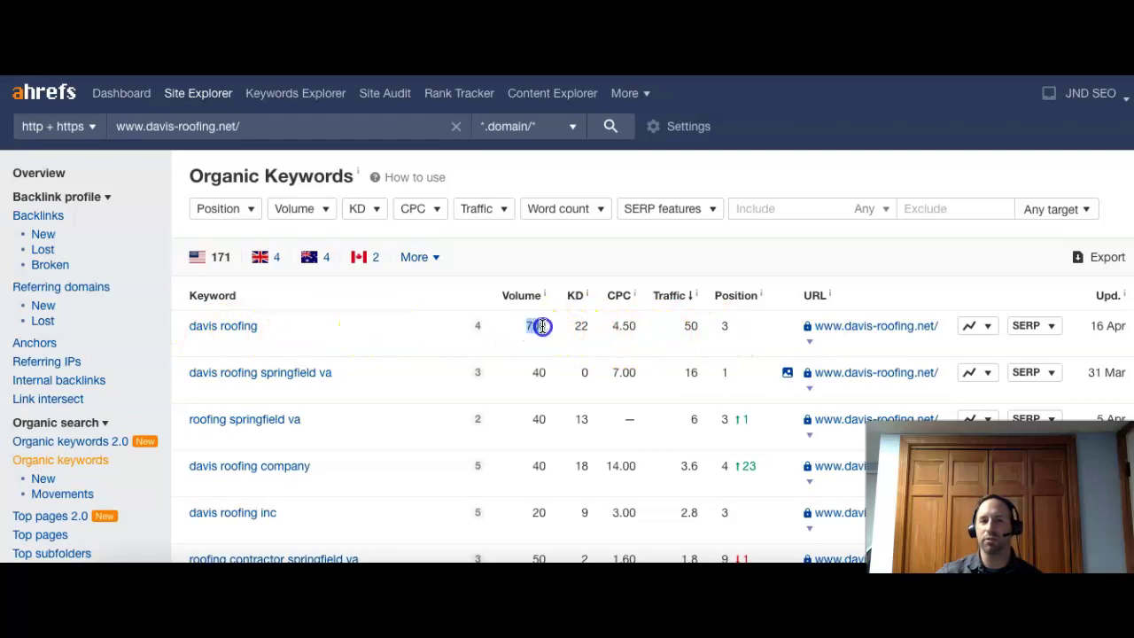
pyautogui.click(733, 330)
pyautogui.moveTo(724, 331); pyautogui.dragTo(753, 342)
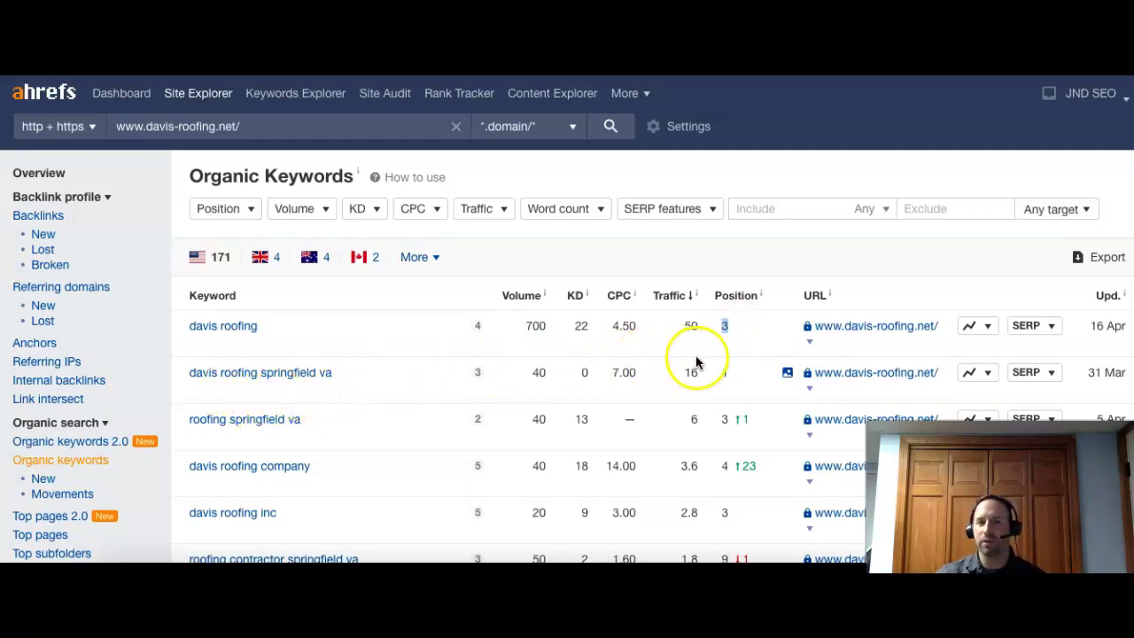
# - Highlight 'davis roofing springfield va' and 'roofing springfield va', each with 40 volume, ranking first and third
pyautogui.click(731, 374)
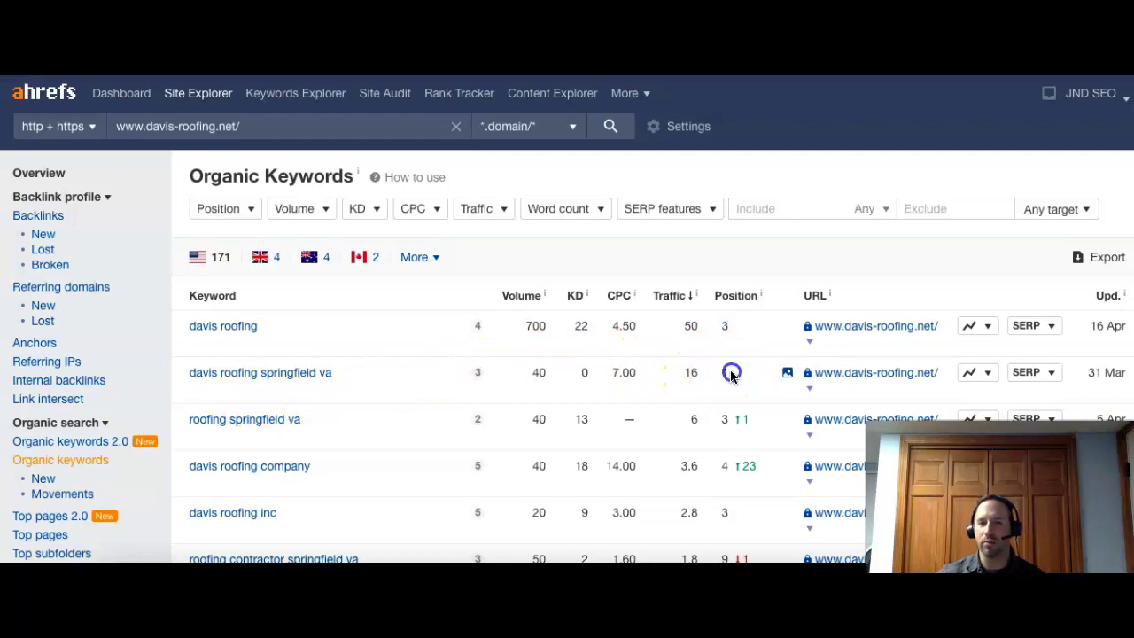
pyautogui.doubleClick(534, 375)
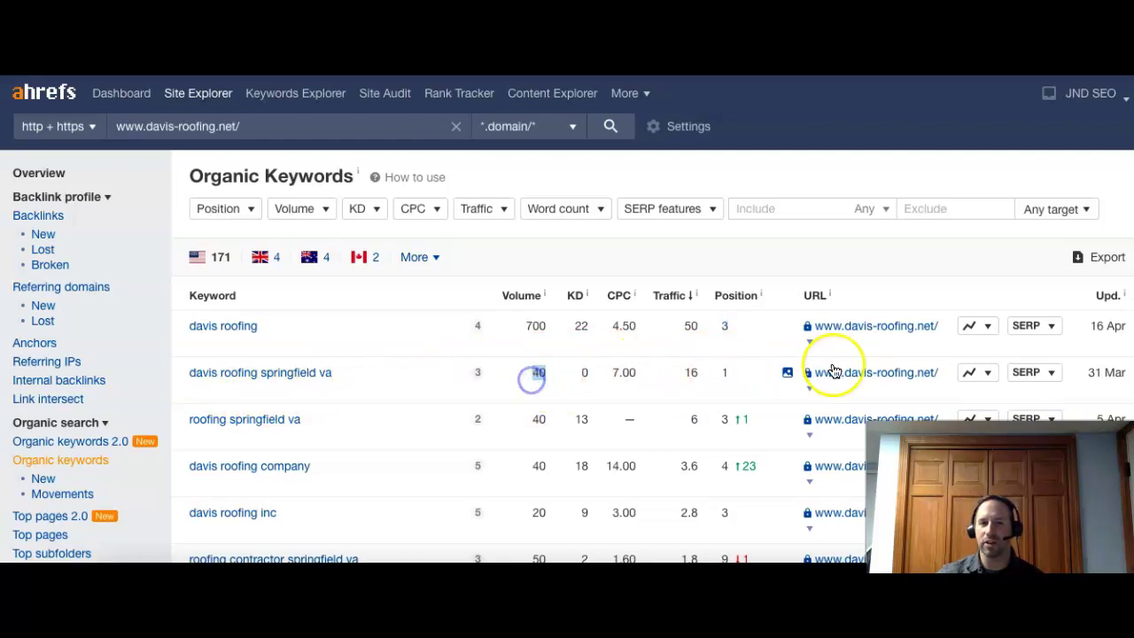
pyautogui.click(312, 426)
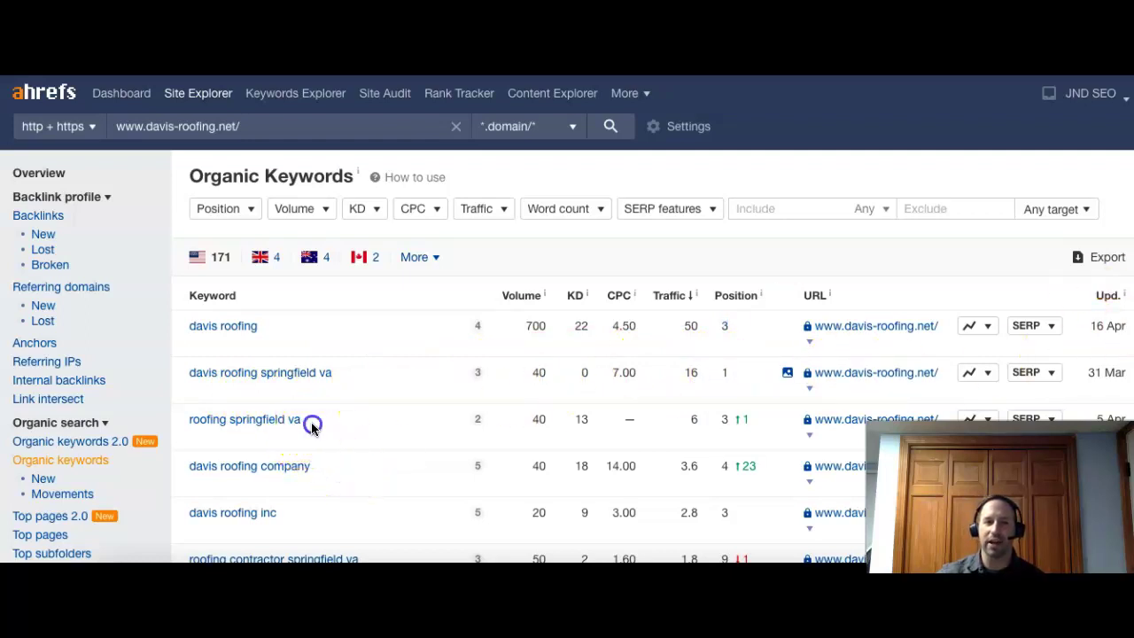
pyautogui.moveTo(312, 426); pyautogui.dragTo(184, 420)
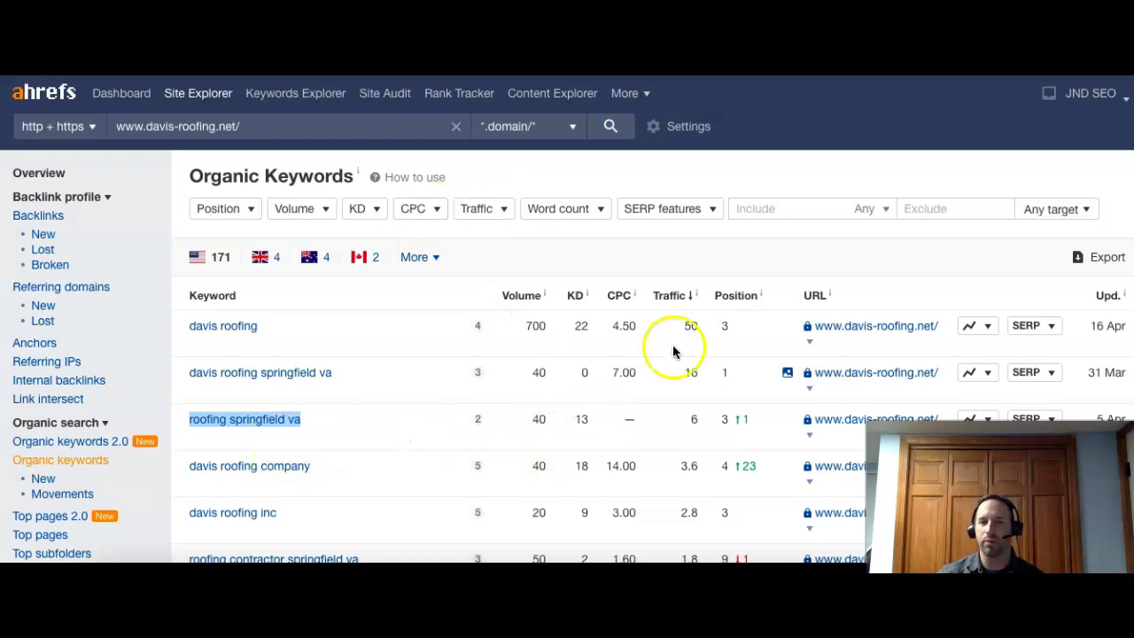
pyautogui.doubleClick(537, 420)
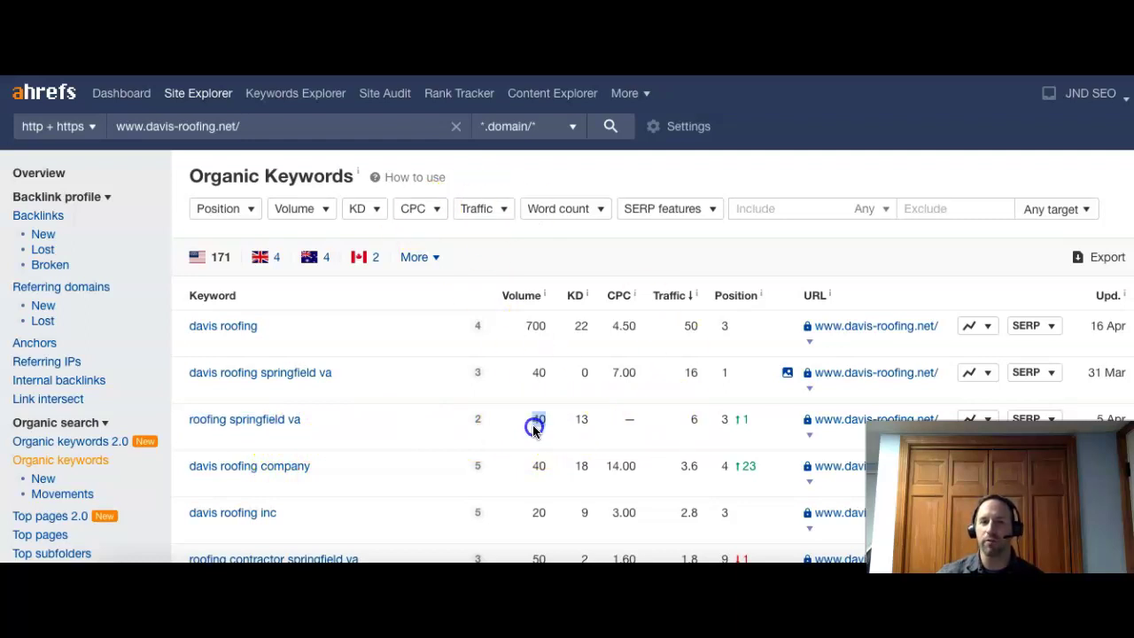
pyautogui.click(720, 425)
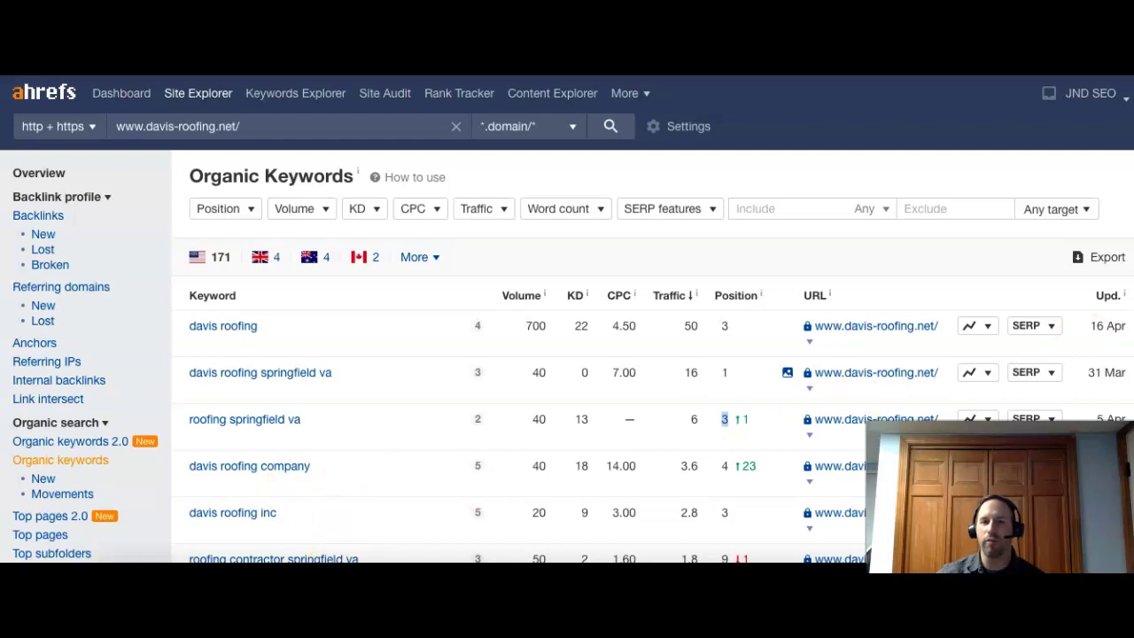
pyautogui.scroll(-3, 567, 355)
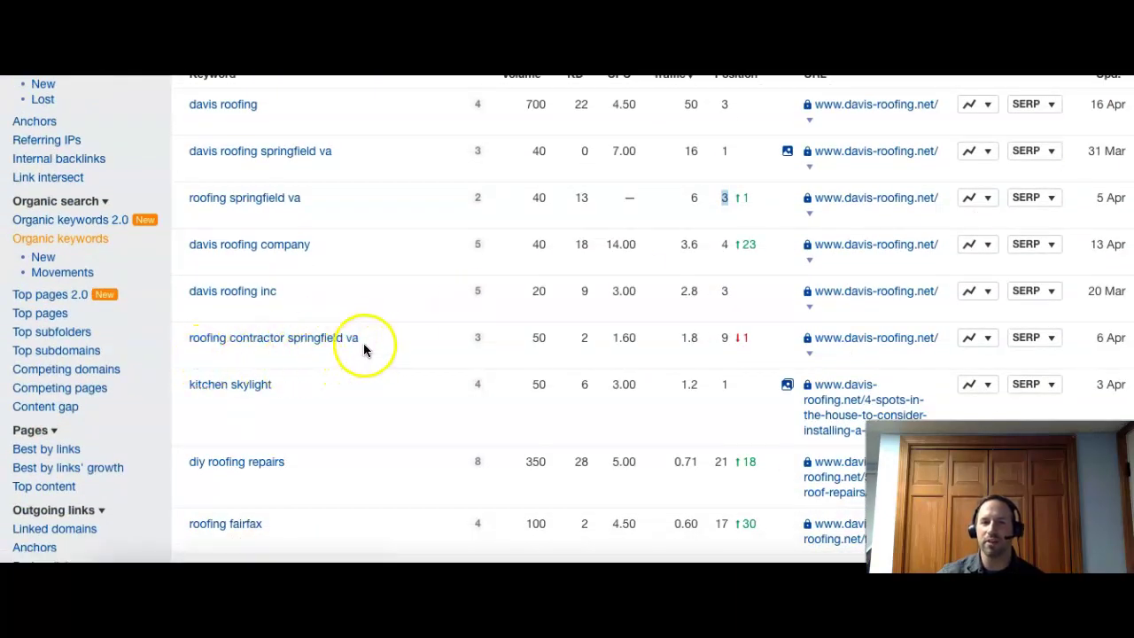
pyautogui.moveTo(358, 342); pyautogui.dragTo(198, 344)
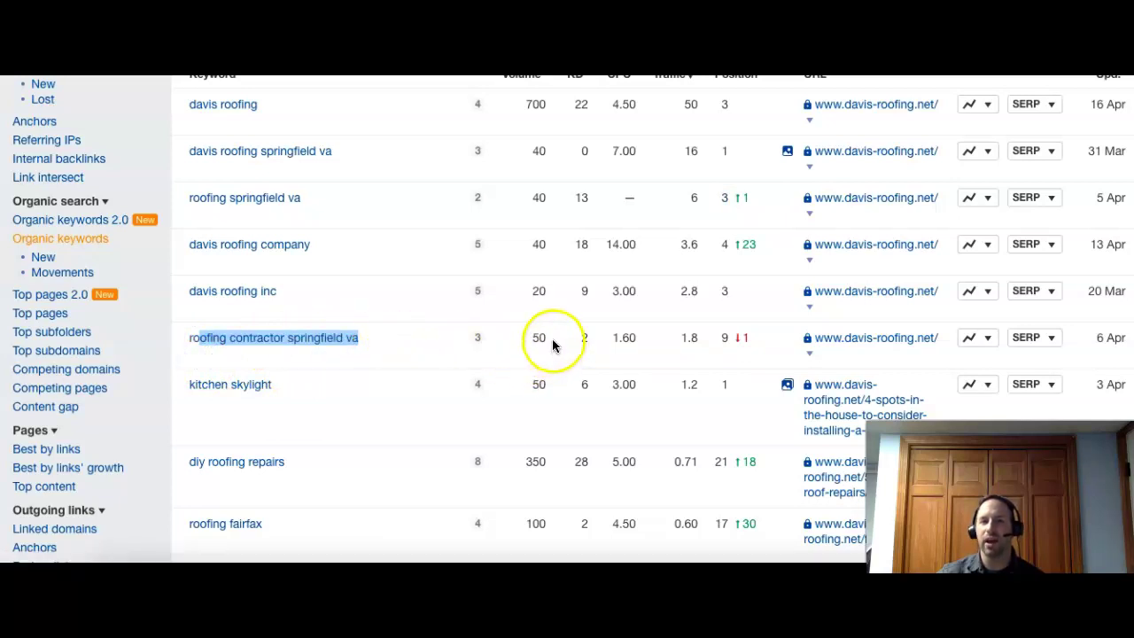
pyautogui.doubleClick(722, 338)
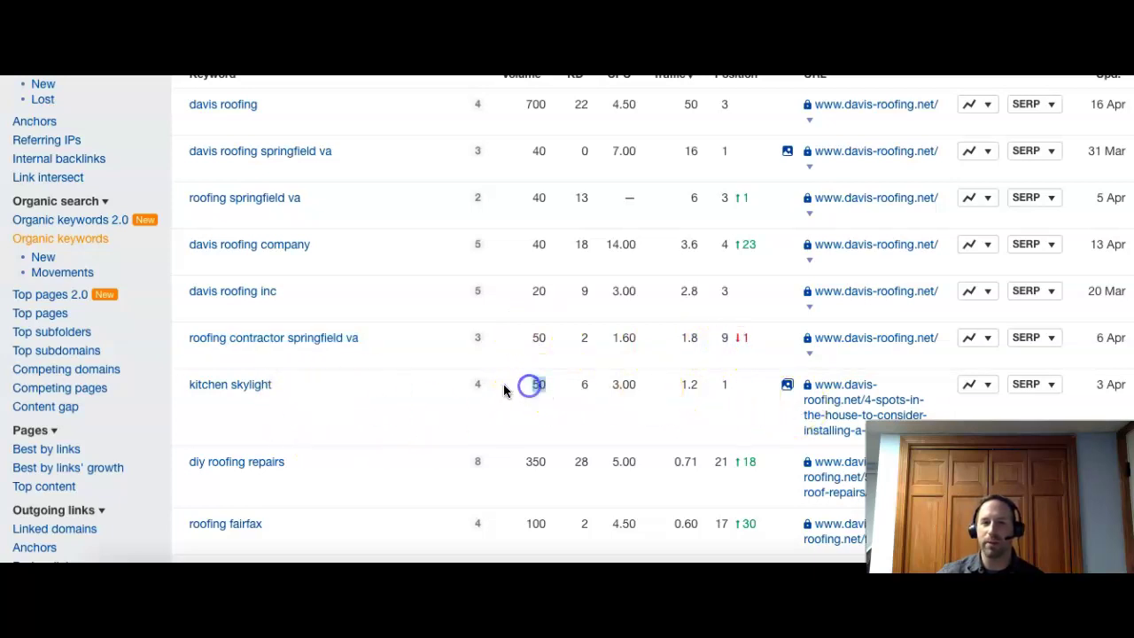
pyautogui.moveTo(168, 384)
pyautogui.mouseDown()
pyautogui.moveTo(296, 398)
pyautogui.moveTo(326, 413)
pyautogui.moveTo(287, 393)
pyautogui.moveTo(184, 393)
pyautogui.mouseUp()
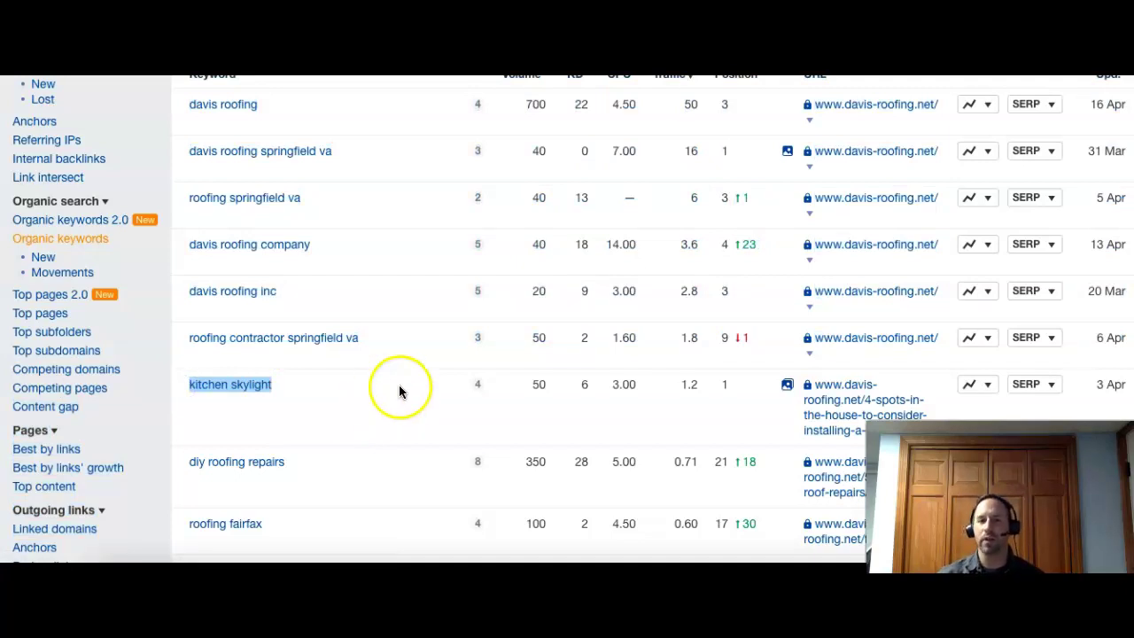
pyautogui.moveTo(343, 169); pyautogui.dragTo(194, 156)
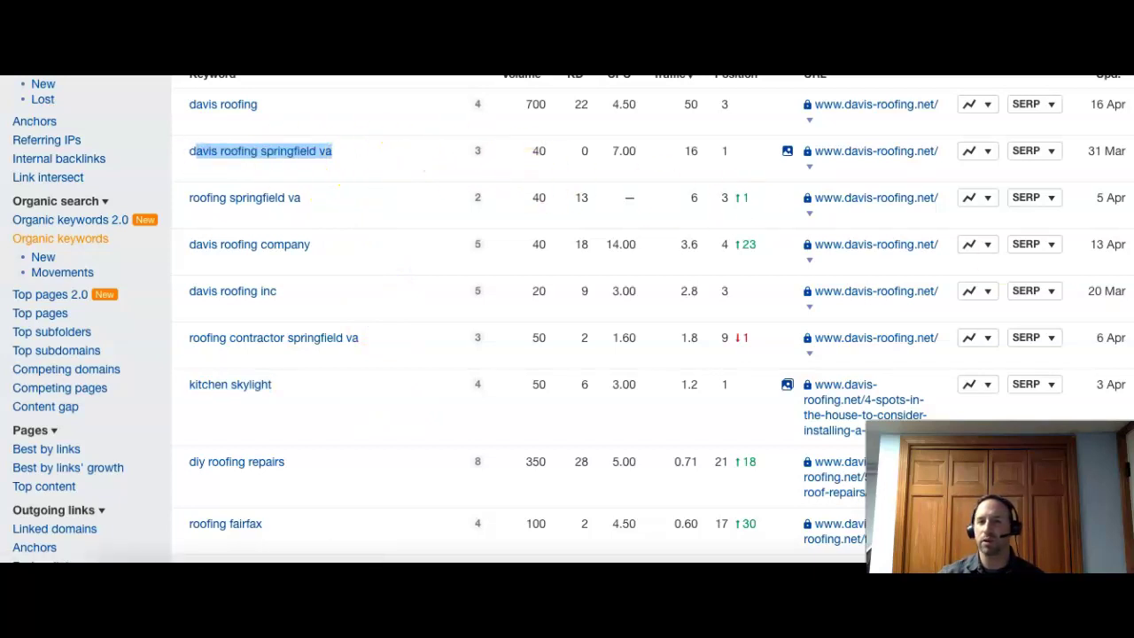
pyautogui.scroll(3, 567, 319)
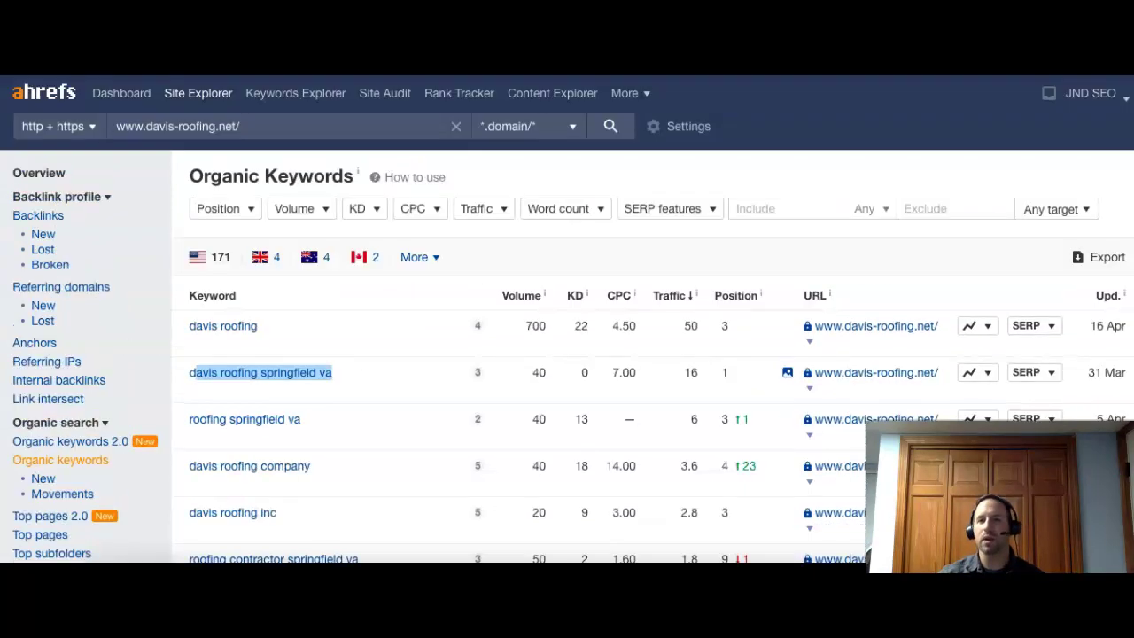
pyautogui.hotkey('ctrl', 'Tab')
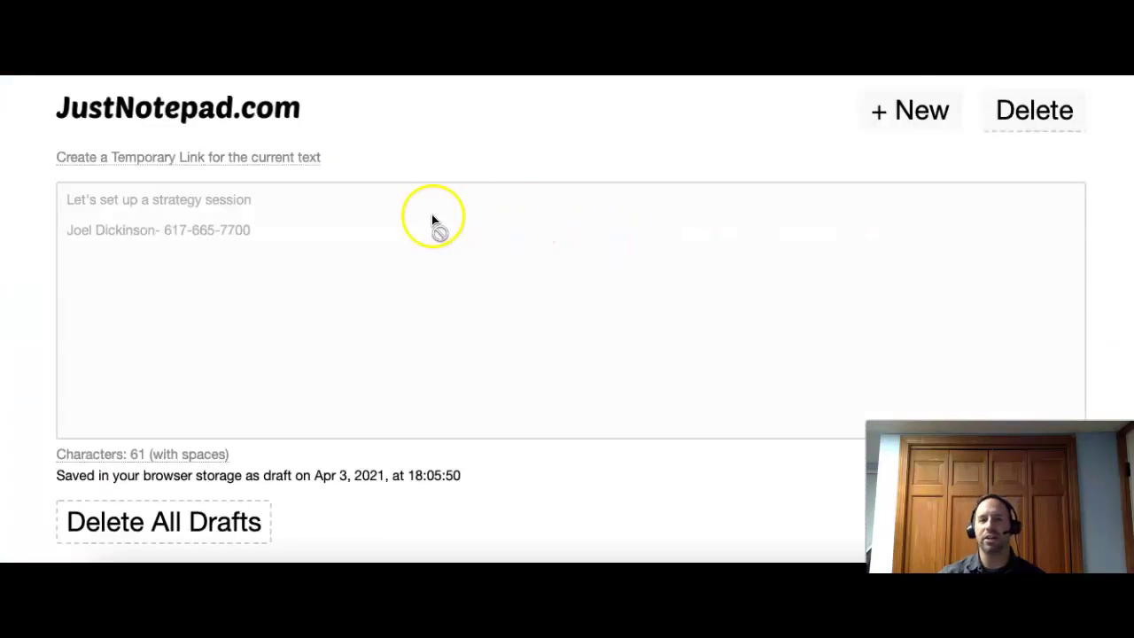
# - Highlight the contact name and phone number line in the strategy-session note
pyautogui.moveTo(258, 231); pyautogui.dragTo(56, 231)
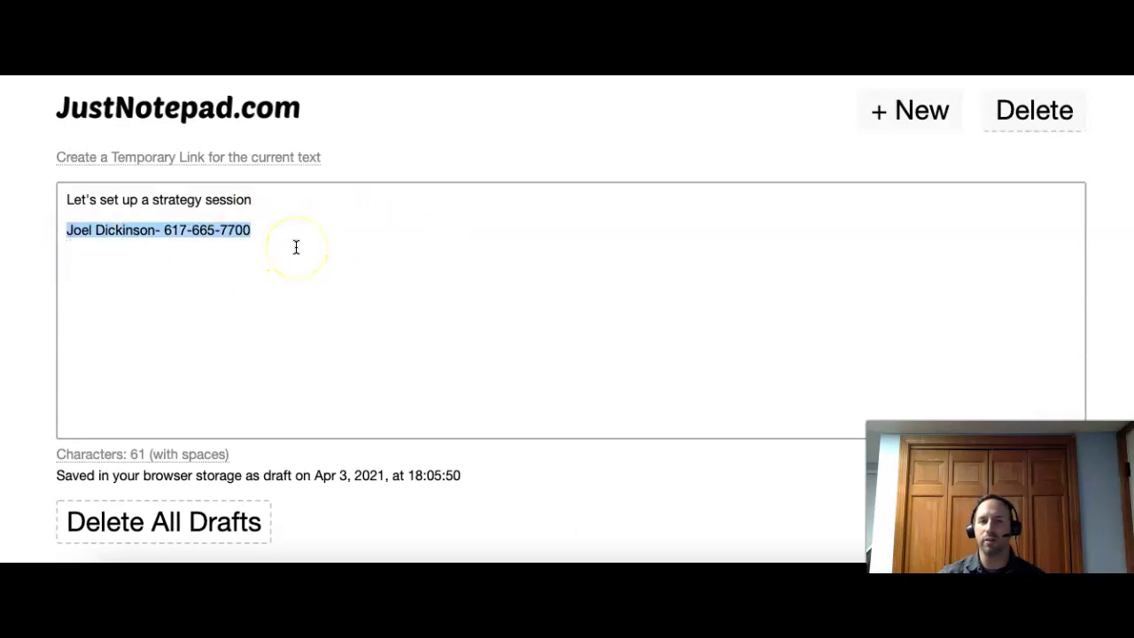